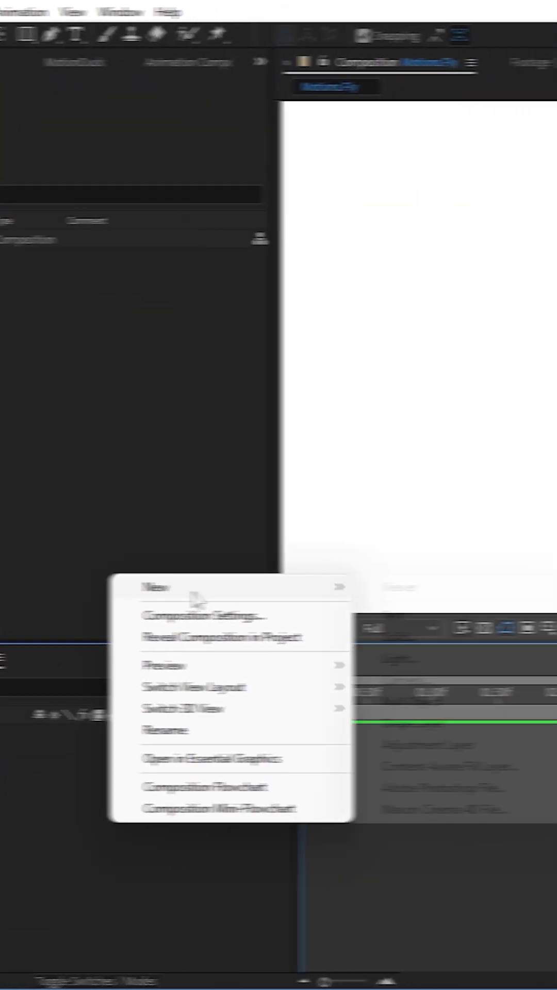
Step: Start a new solid layer from the Motions.Fly composition viewer
{"action": "left_click", "coordinate": [358, 639]}
{"action": "type", "text": "Flying Line Ani"}
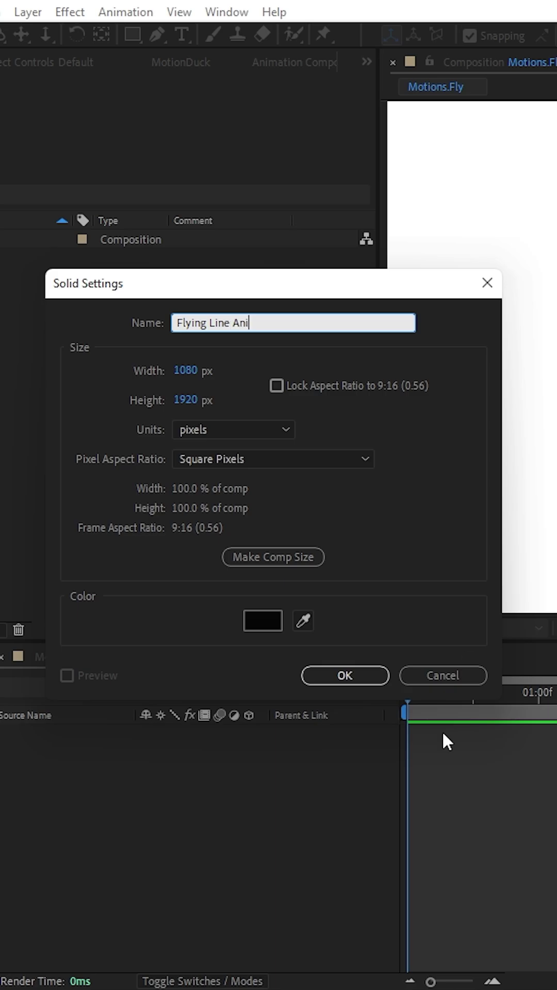
Step: Confirm the Flying Line solid, then add CC Star Burst, CC Light Burst 2.5 and Matte Choker
{"action": "left_click", "coordinate": [329, 675]}
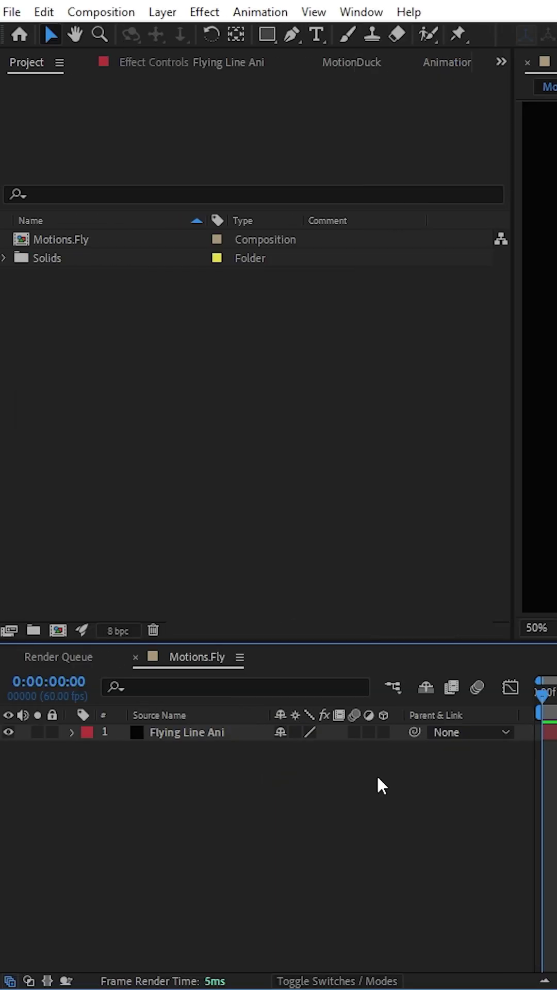
{"action": "key", "text": "ctrl+space"}
{"action": "type", "text": "cc s"}
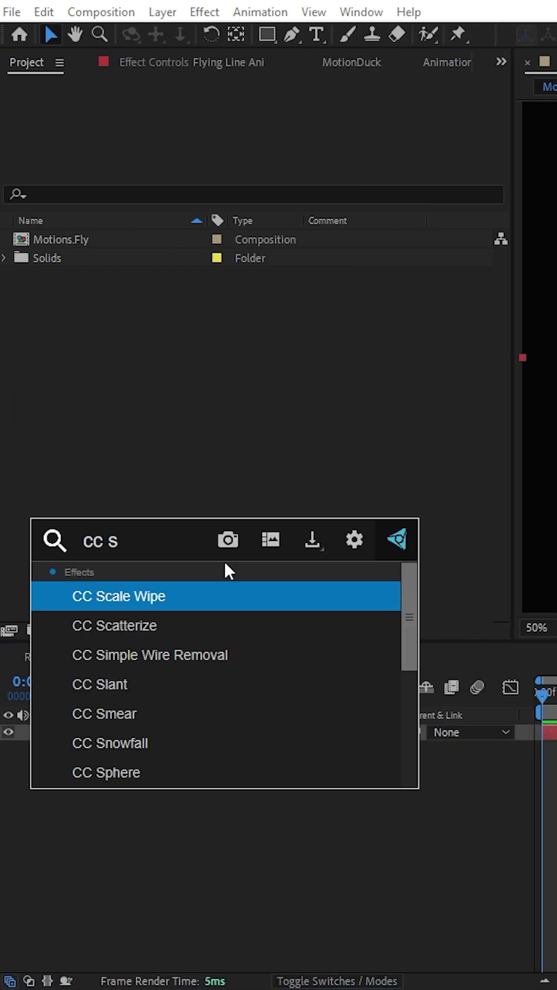
{"action": "type", "text": "ta"}
{"action": "key", "text": "Return"}
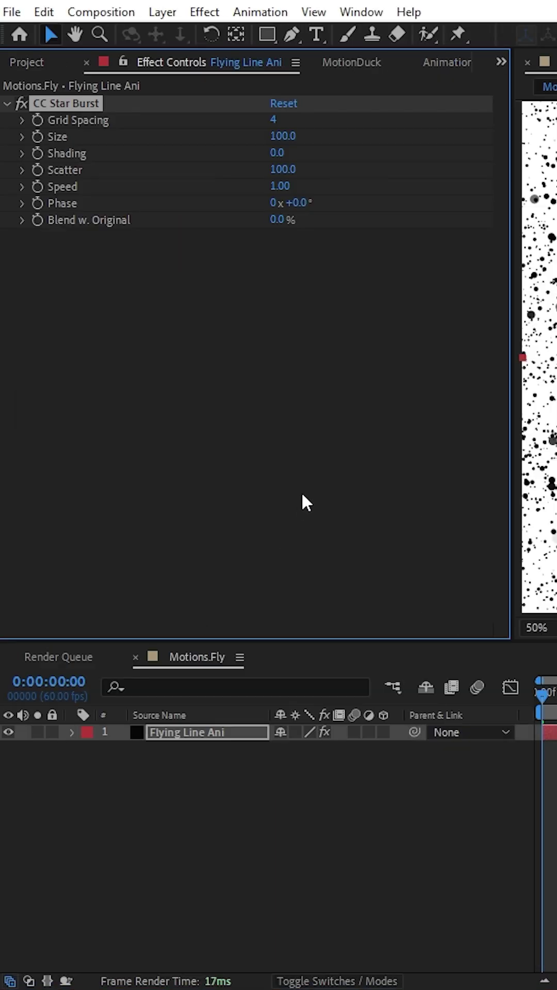
{"action": "key", "text": "ctrl+space"}
{"action": "type", "text": "cc li"}
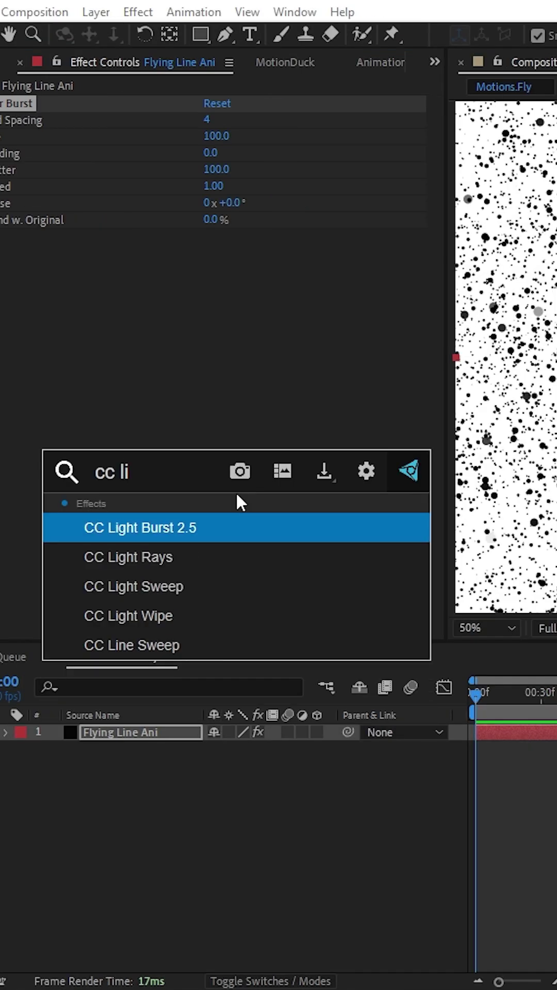
{"action": "left_click", "coordinate": [222, 524]}
{"action": "key", "text": "ctrl+space"}
{"action": "type", "text": "matte"}
{"action": "key", "text": "Return"}
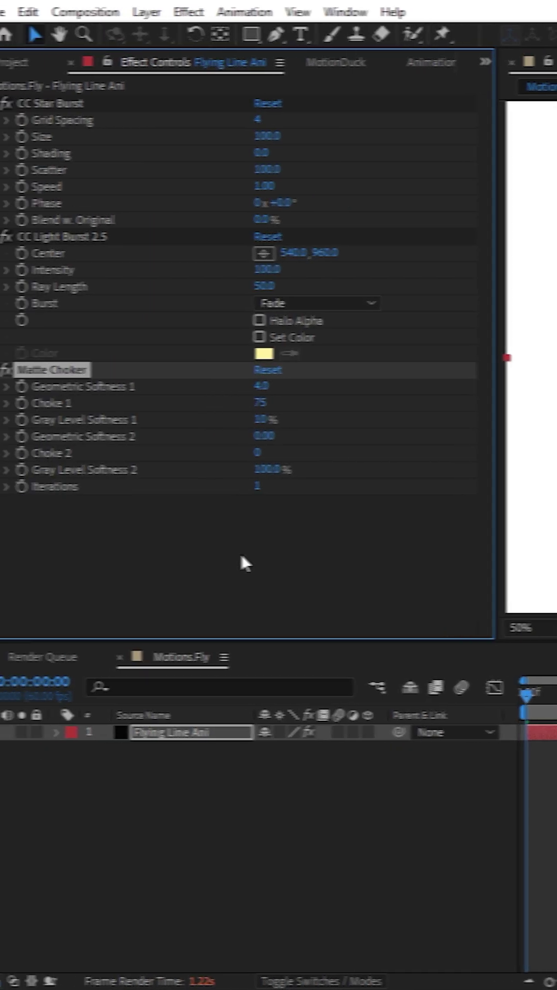
Step: Enter Scatter 150, Grid Spacing 15, Size 25 in Star Burst and Ray Length -100 in Light Burst
{"action": "left_click", "coordinate": [280, 172]}
{"action": "type", "text": "150"}
{"action": "key", "text": "Return"}
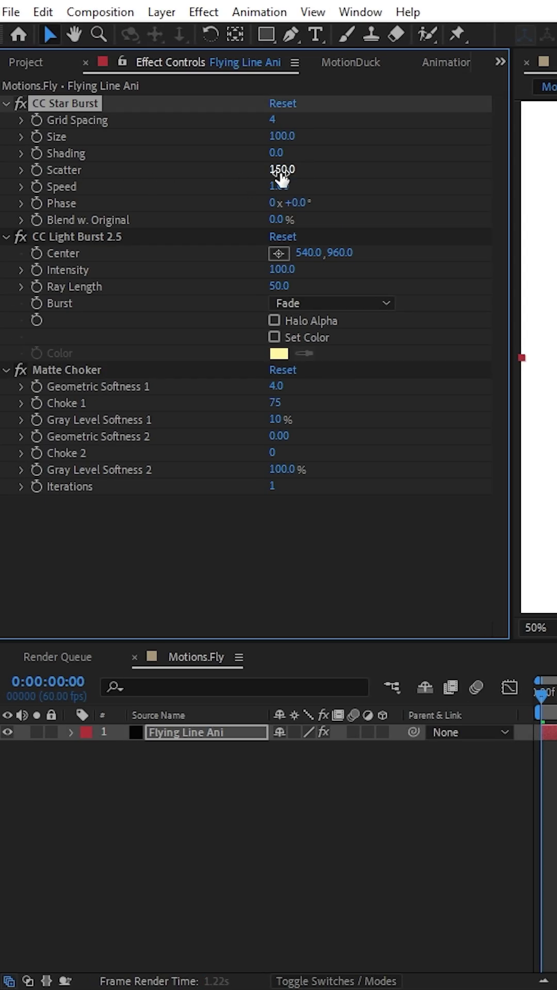
{"action": "left_click", "coordinate": [274, 119]}
{"action": "type", "text": "15"}
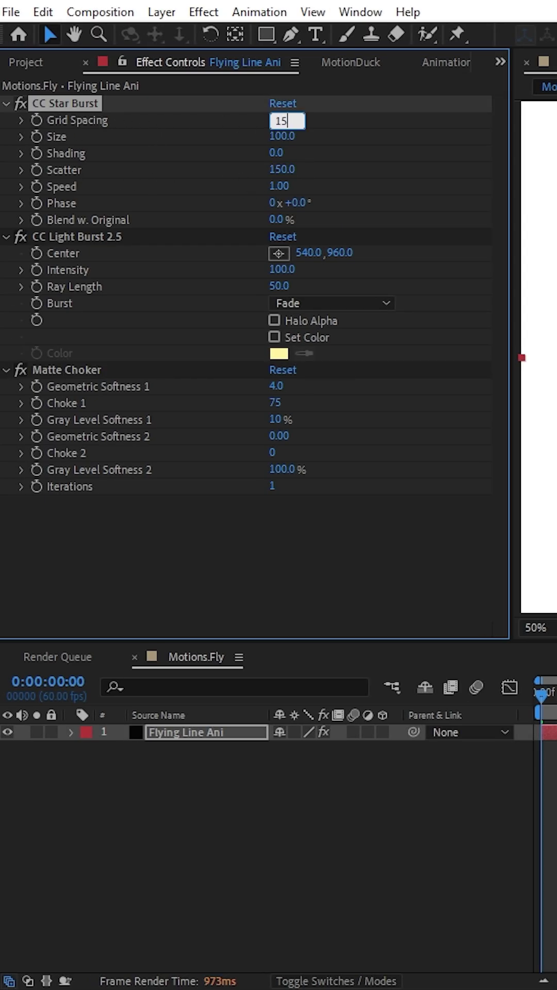
{"action": "key", "text": "Return"}
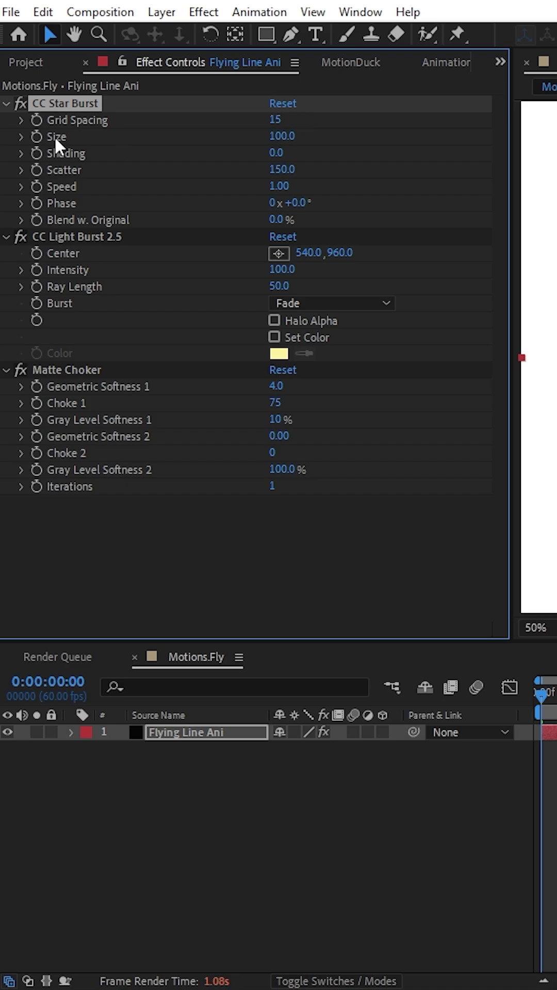
{"action": "left_click", "coordinate": [277, 137]}
{"action": "type", "text": "25"}
{"action": "key", "text": "Return"}
{"action": "left_click", "coordinate": [282, 286]}
{"action": "type", "text": "-"}
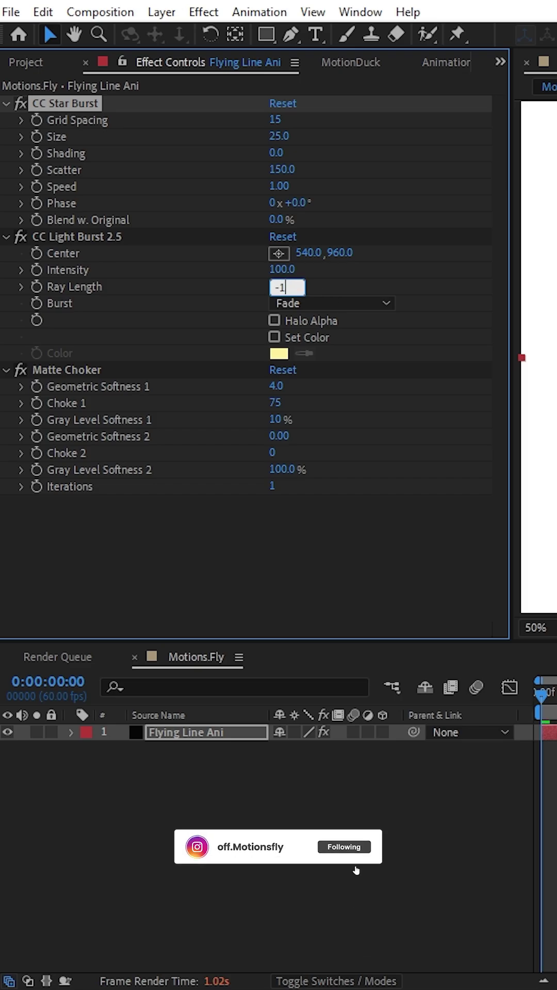
{"action": "type", "text": "100"}
{"action": "key", "text": "Return"}
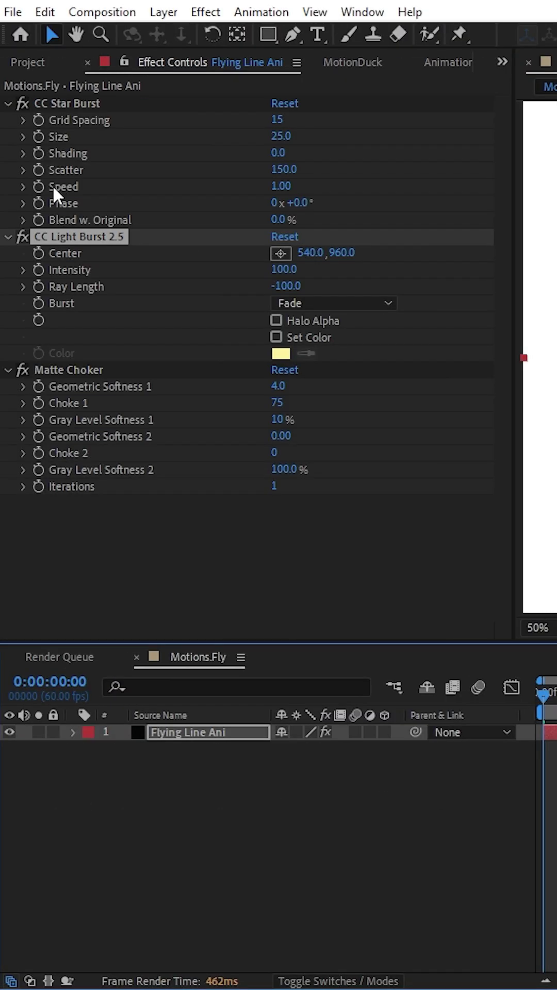
Step: Add frame-0 keyframes with Star Burst Speed 0 and Matte Choker Choke 1 at -40
{"action": "left_click", "coordinate": [41, 189]}
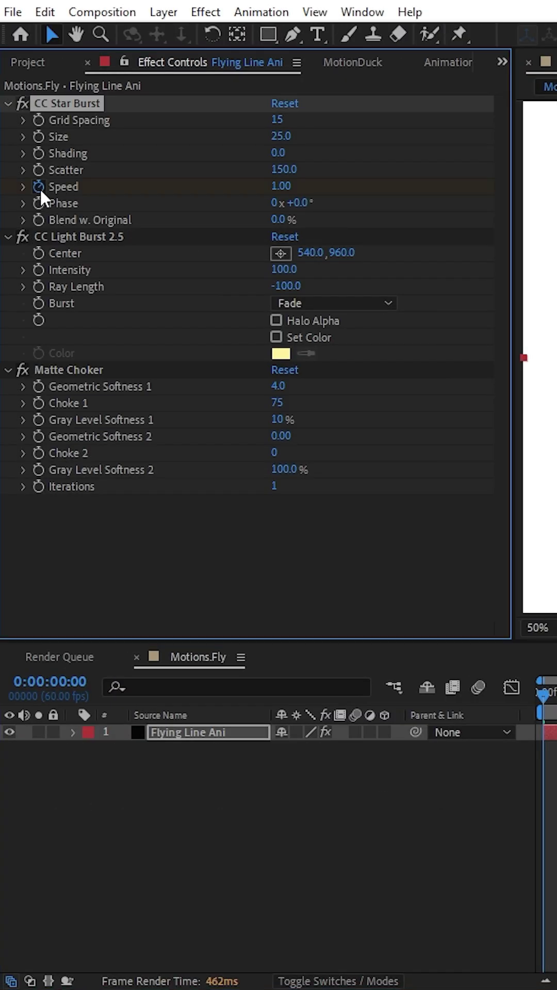
{"action": "left_click", "coordinate": [39, 403]}
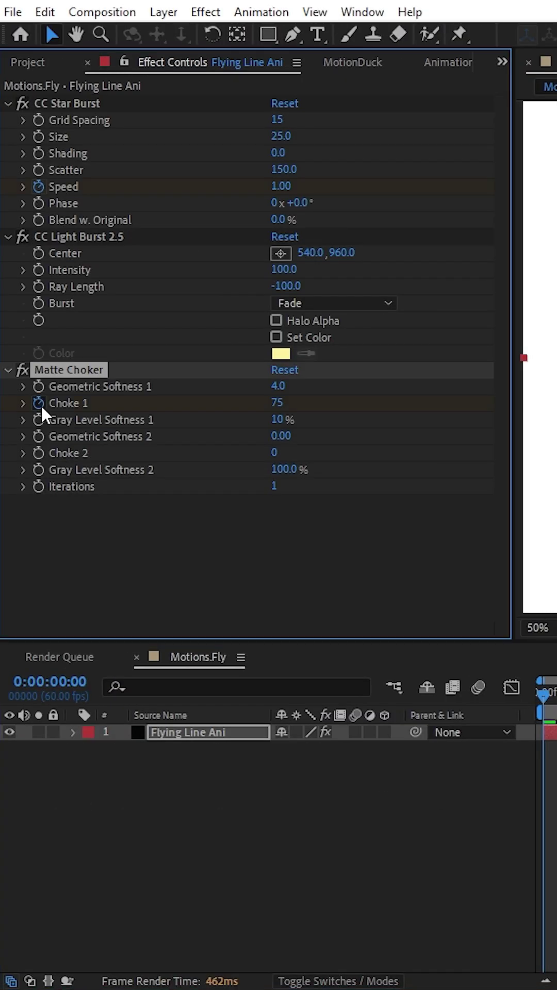
{"action": "left_click", "coordinate": [277, 403]}
{"action": "type", "text": "-40"}
{"action": "left_click", "coordinate": [294, 186]}
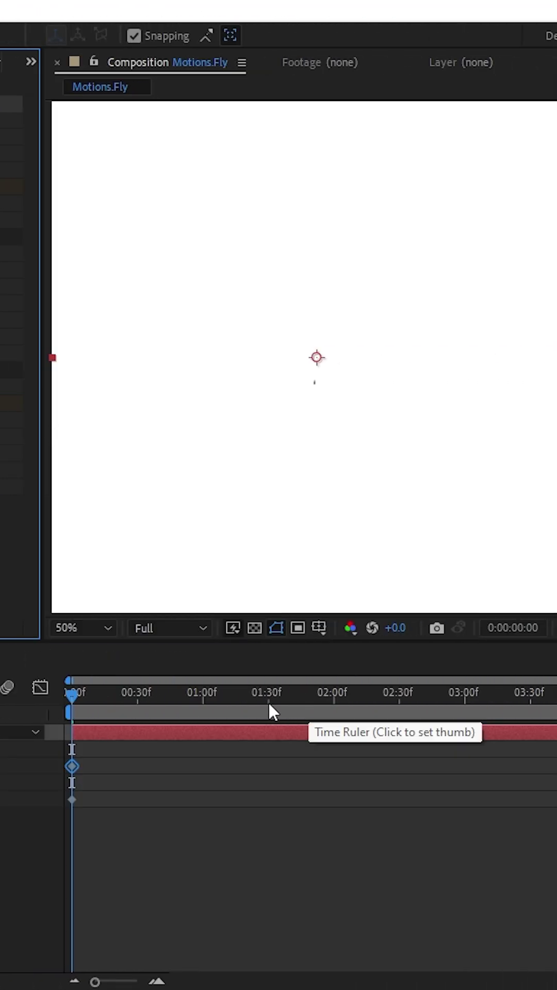
Step: Move to 1:30 and keyframe Star Burst Speed 2 and Choke 1 at -120
{"action": "left_click", "coordinate": [270, 706]}
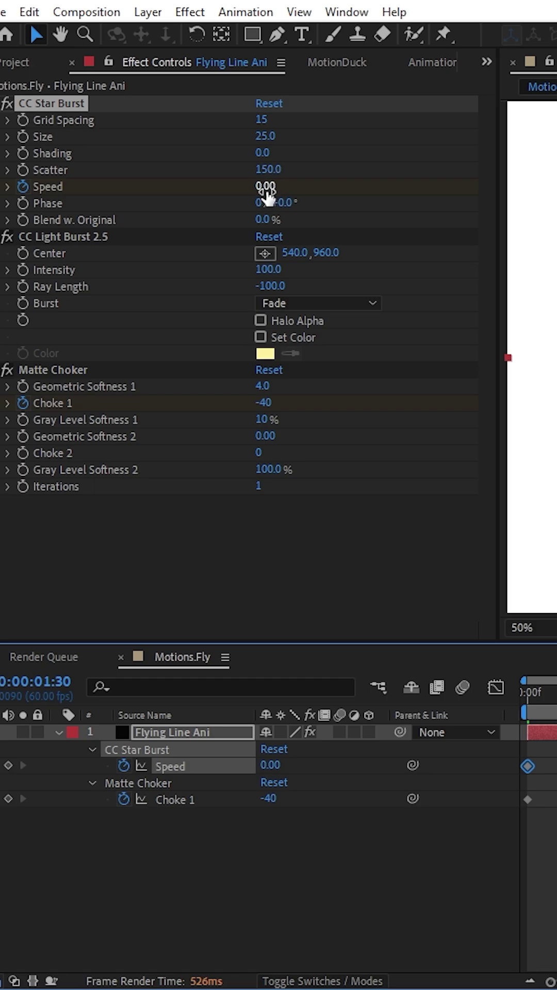
{"action": "left_click", "coordinate": [264, 188]}
{"action": "type", "text": "2"}
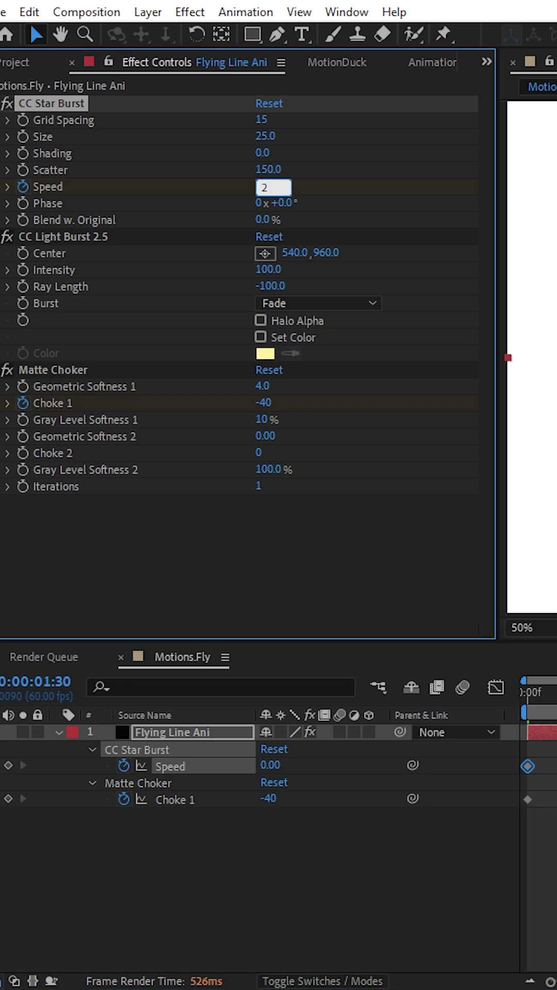
{"action": "key", "text": "Return"}
{"action": "left_click", "coordinate": [264, 402]}
{"action": "type", "text": "-12"}
{"action": "key", "text": "Return"}
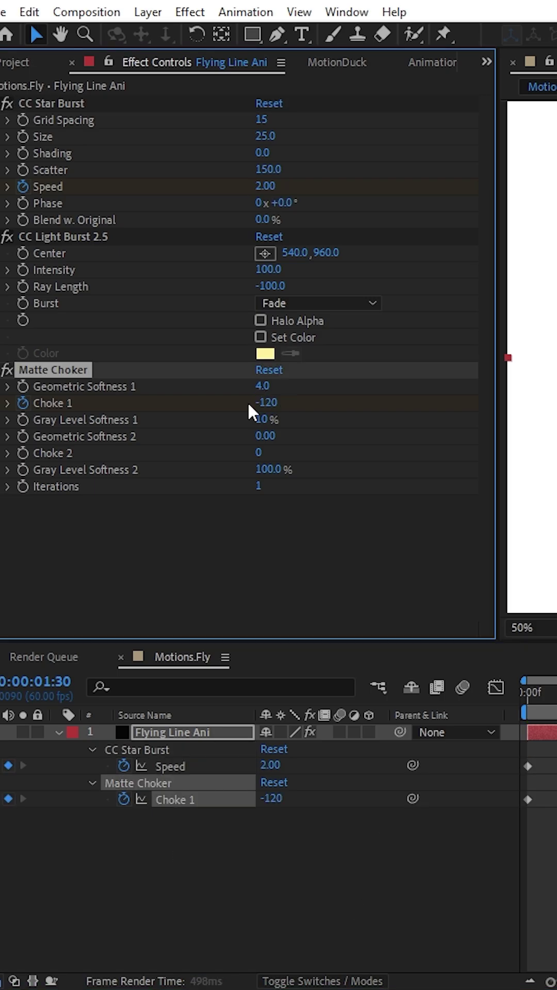